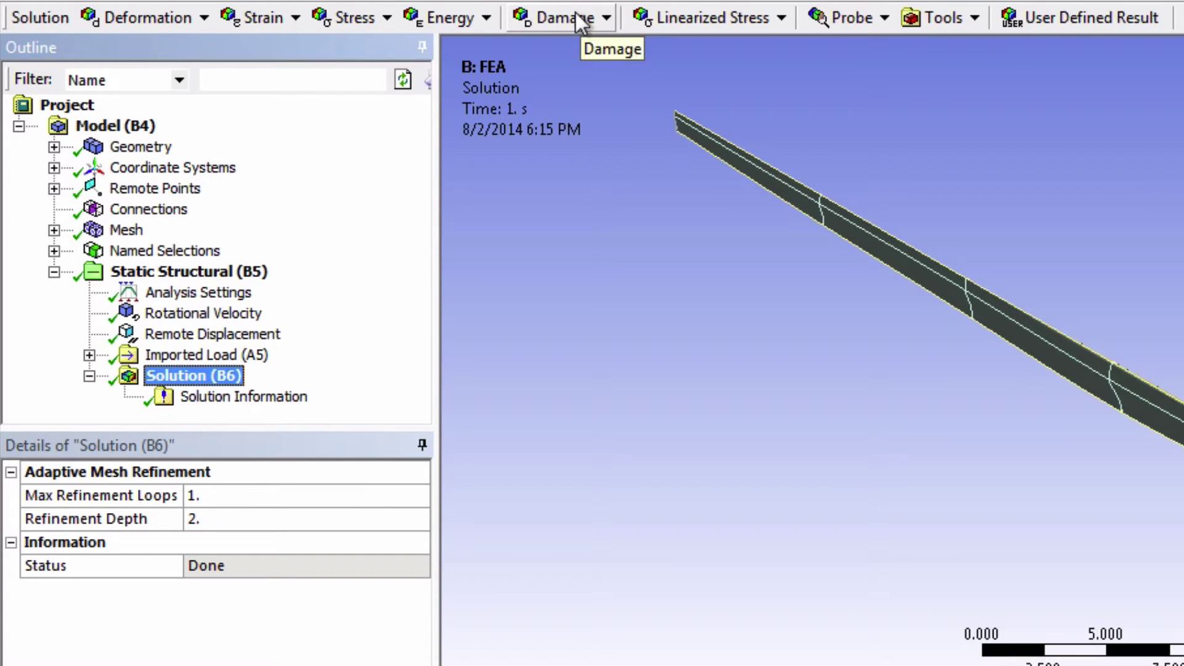
- Add Total Deformation and Equivalent (von-Mises) Stress results to the solution
left_click(188, 20)
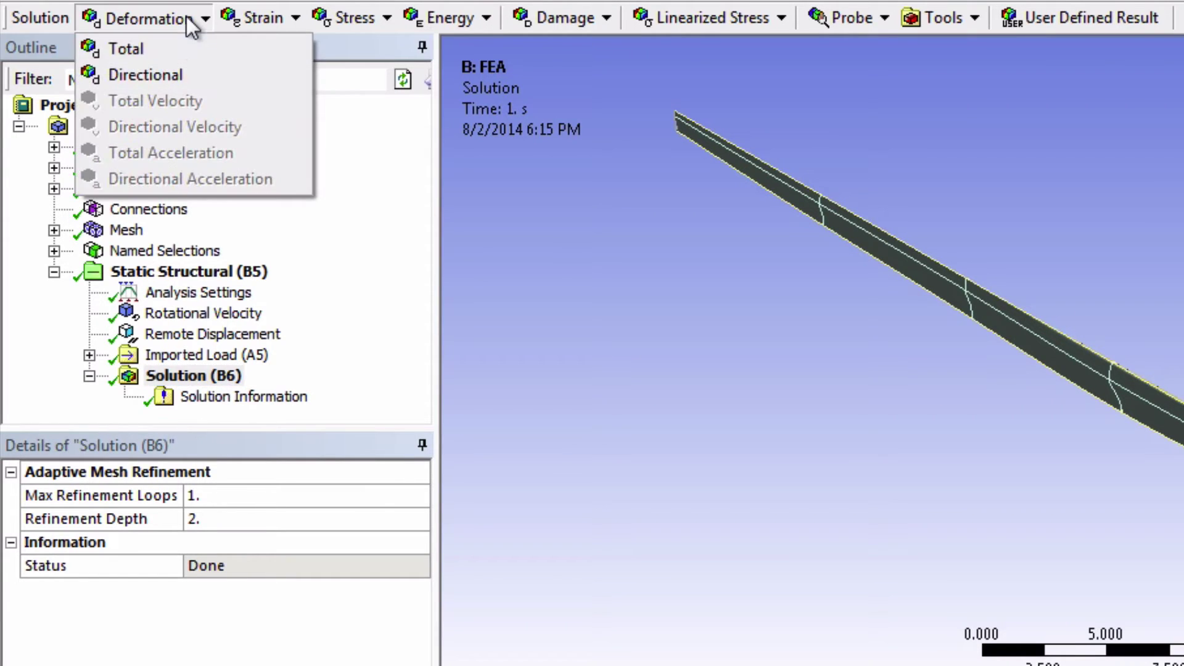
left_click(169, 48)
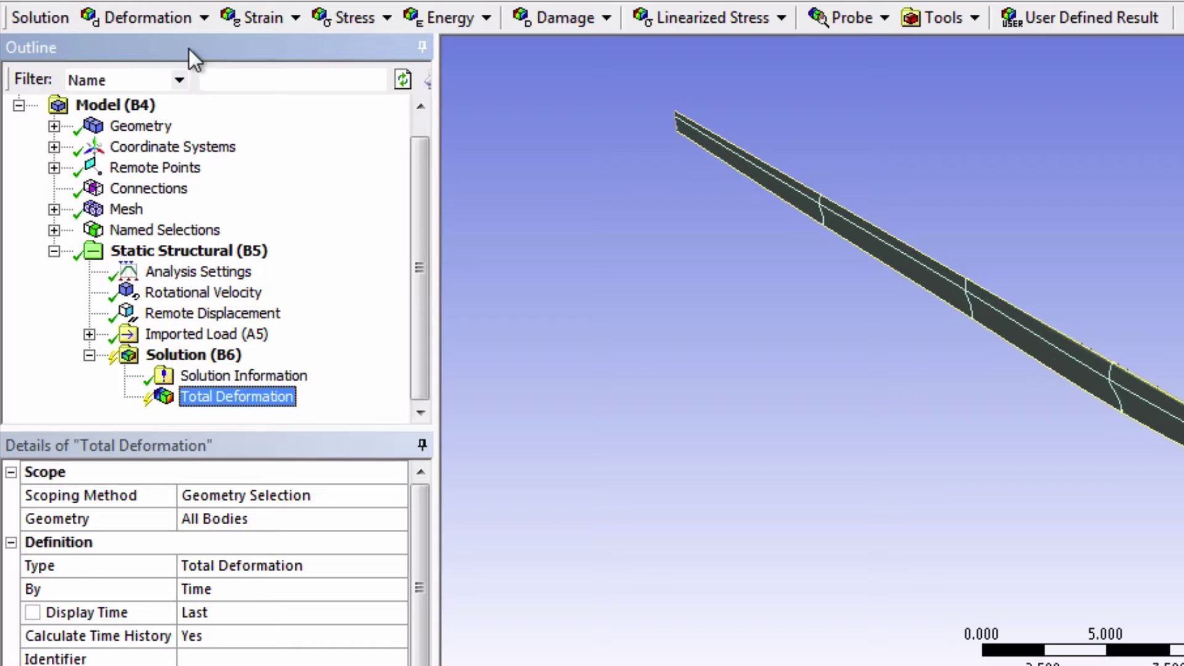
left_click(372, 19)
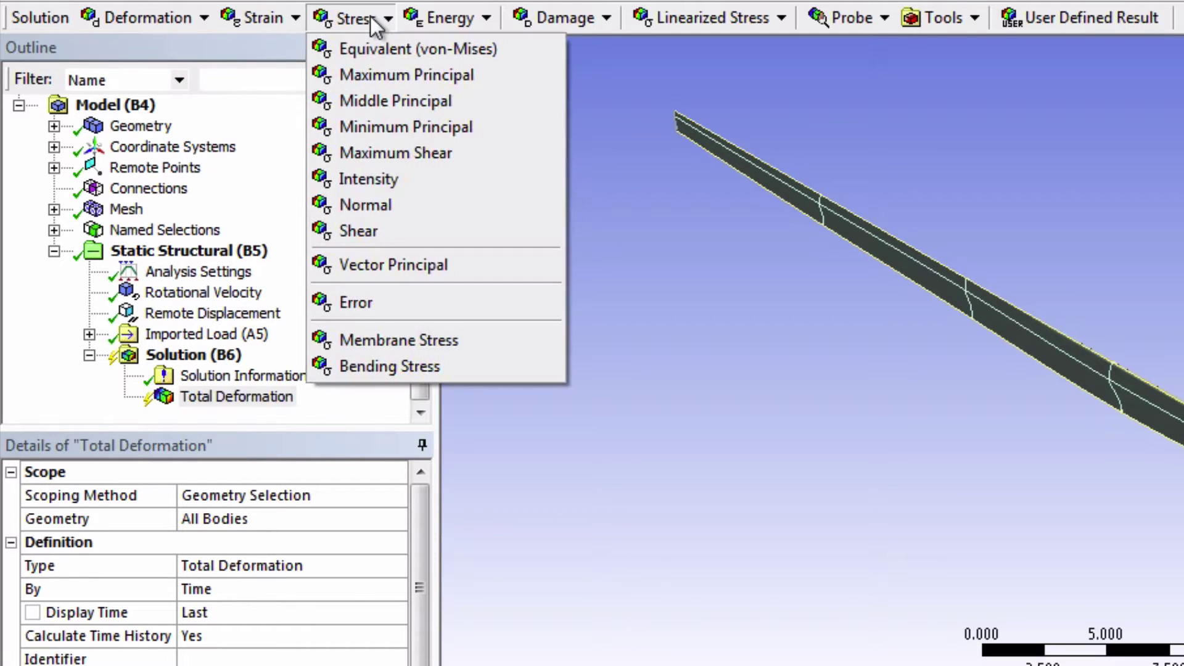
left_click(387, 49)
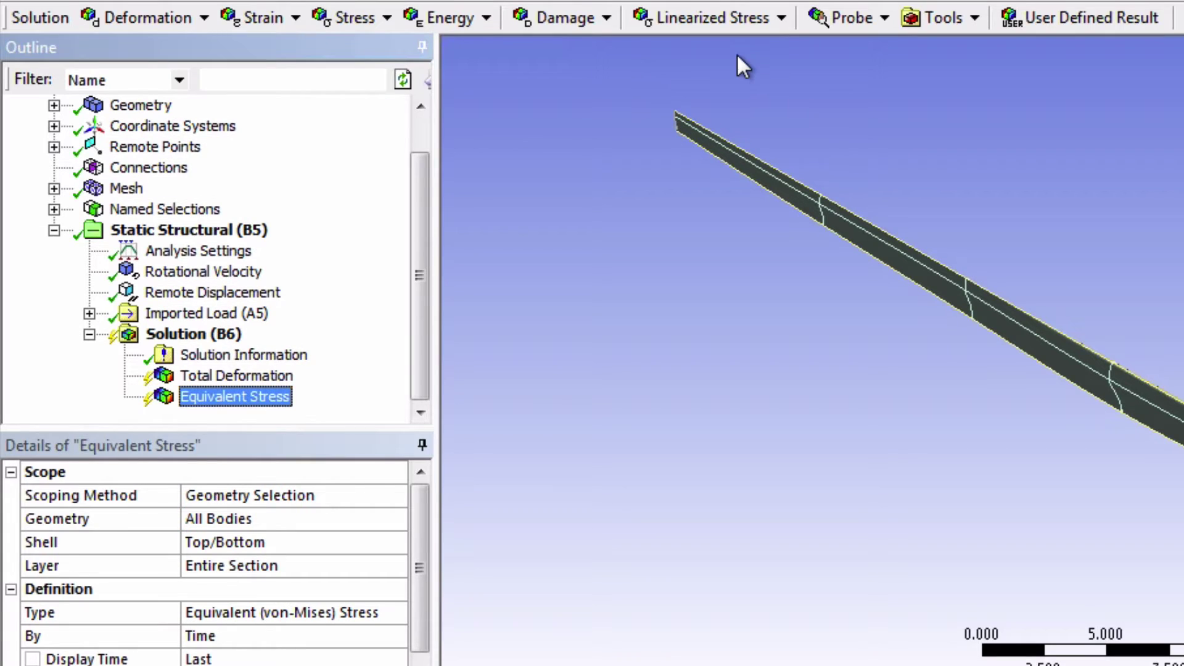
- Add Force Reaction and Moment Reaction probes to the solution
left_click(868, 18)
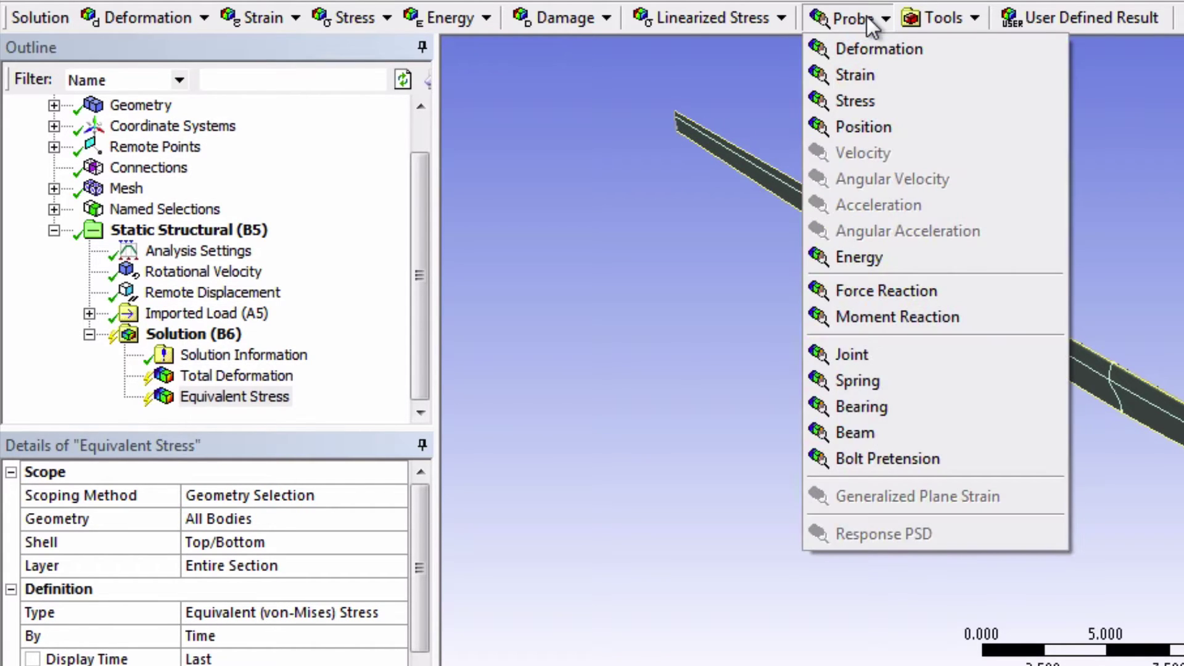
left_click(908, 292)
left_click(873, 17)
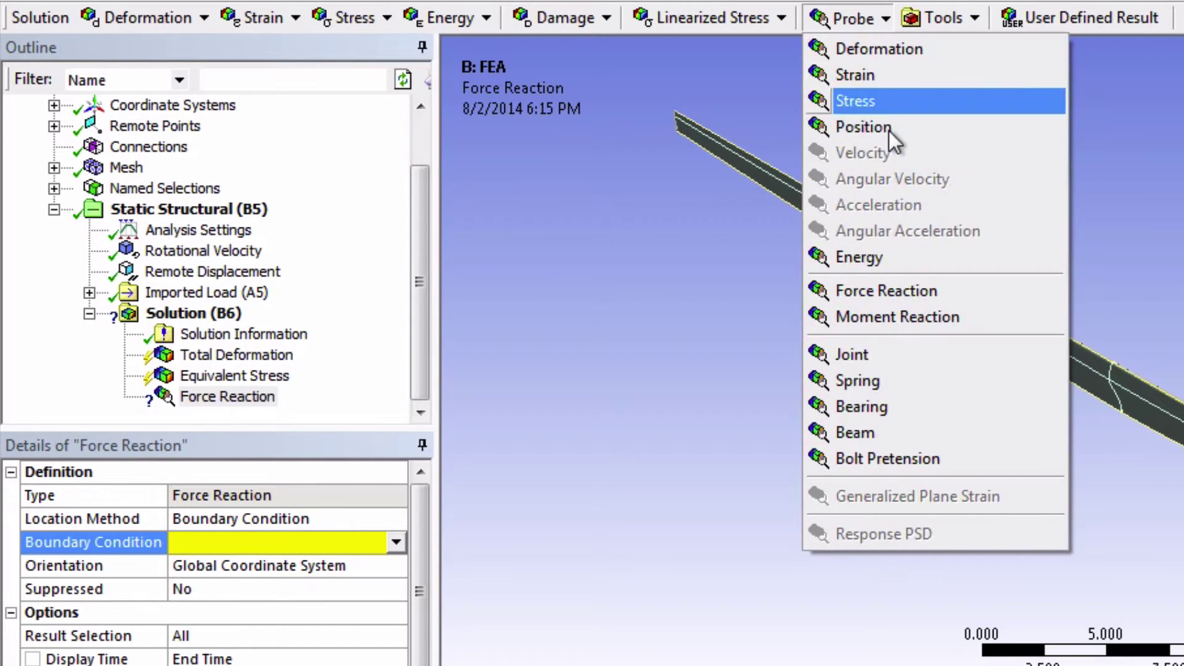
left_click(903, 327)
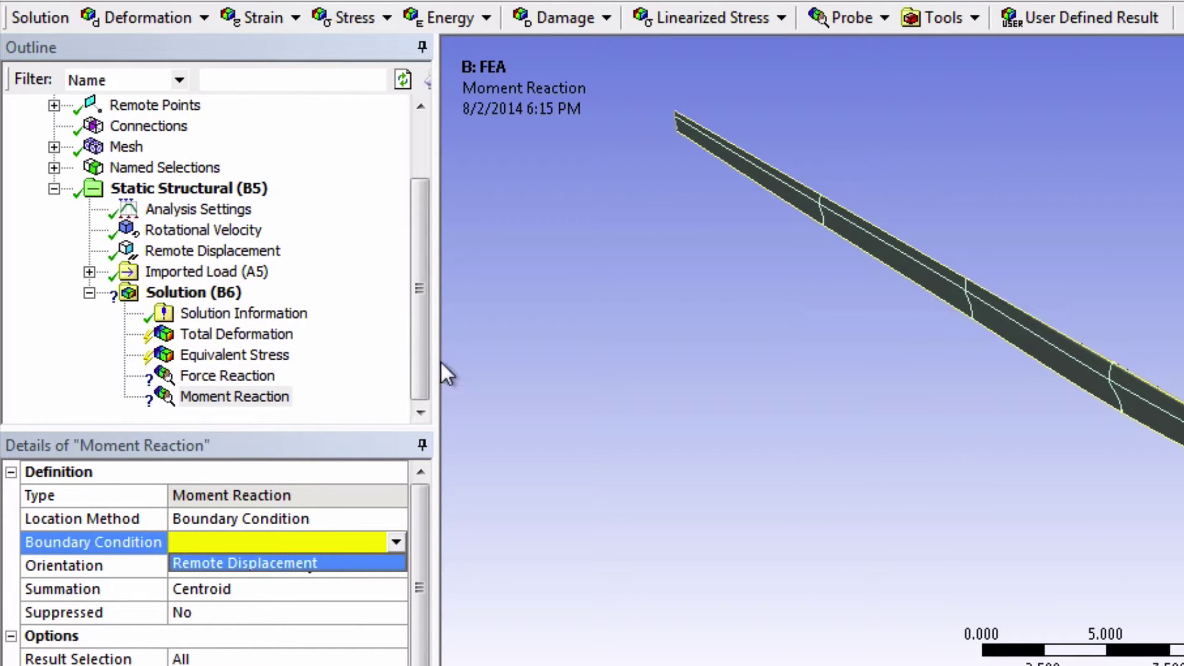
left_click(230, 336)
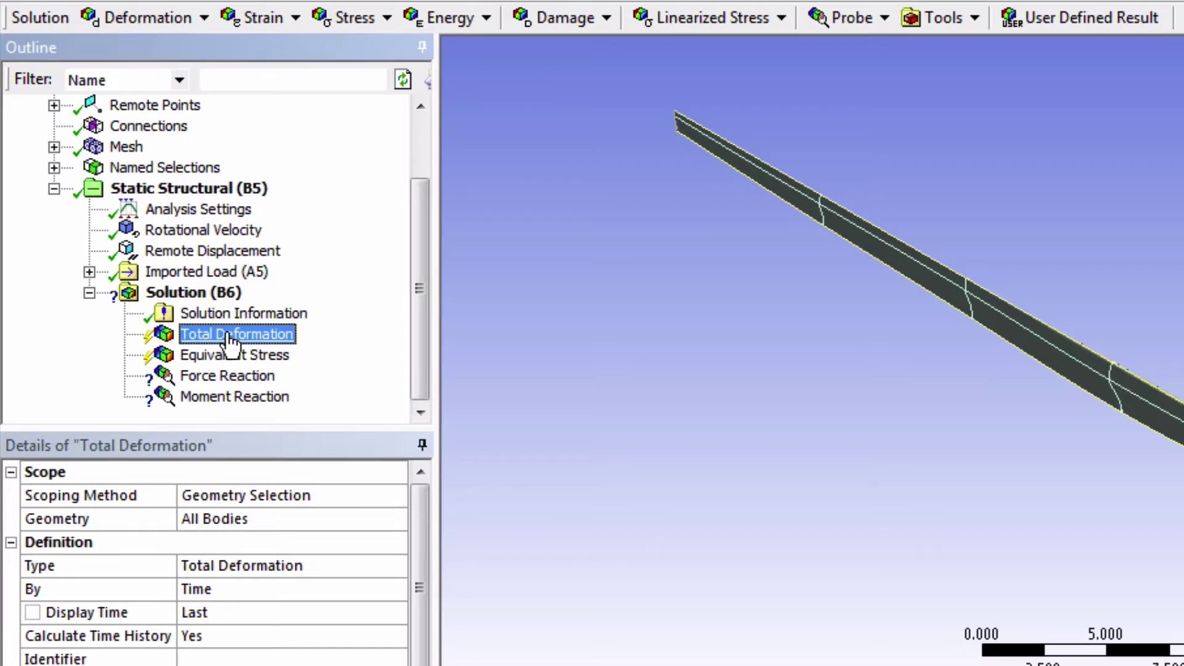
- Scope the Force Reaction probe to the Remote Displacement boundary condition
left_click(248, 358)
left_click(246, 381)
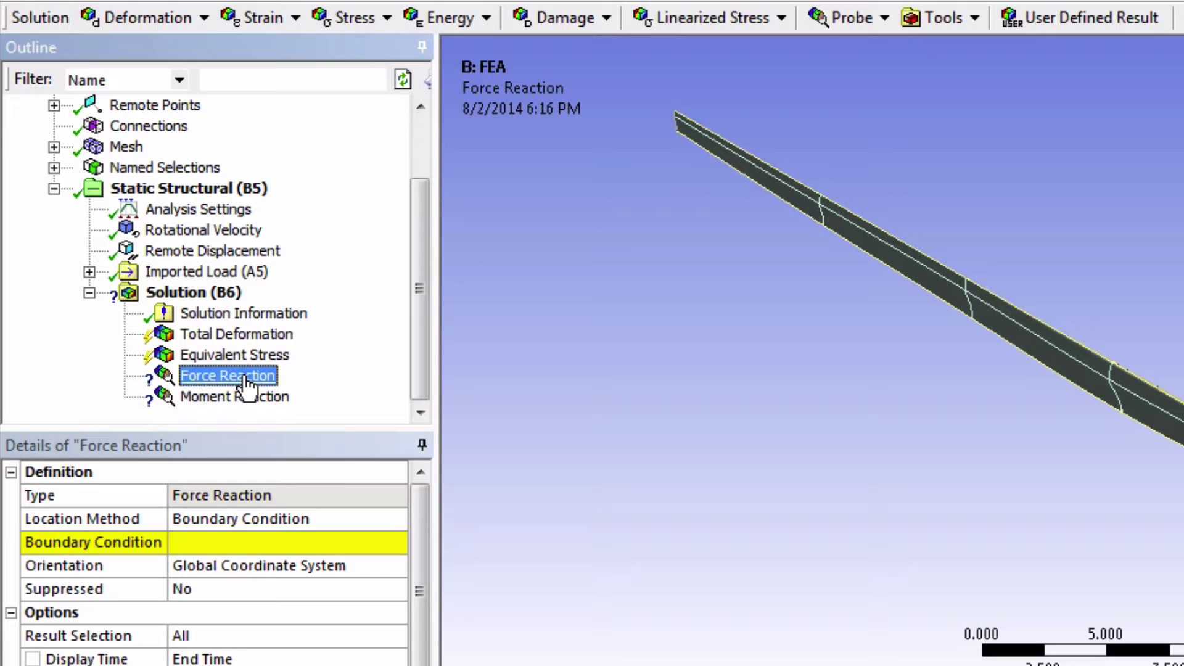
left_click(287, 539)
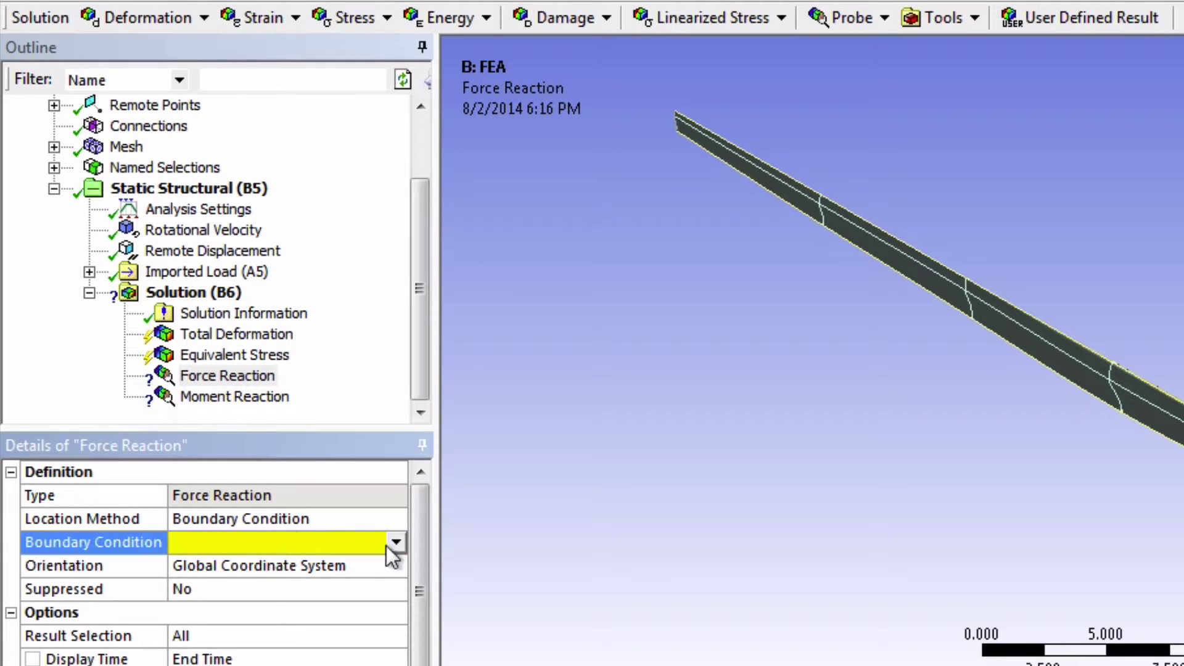
left_click(397, 542)
left_click(269, 561)
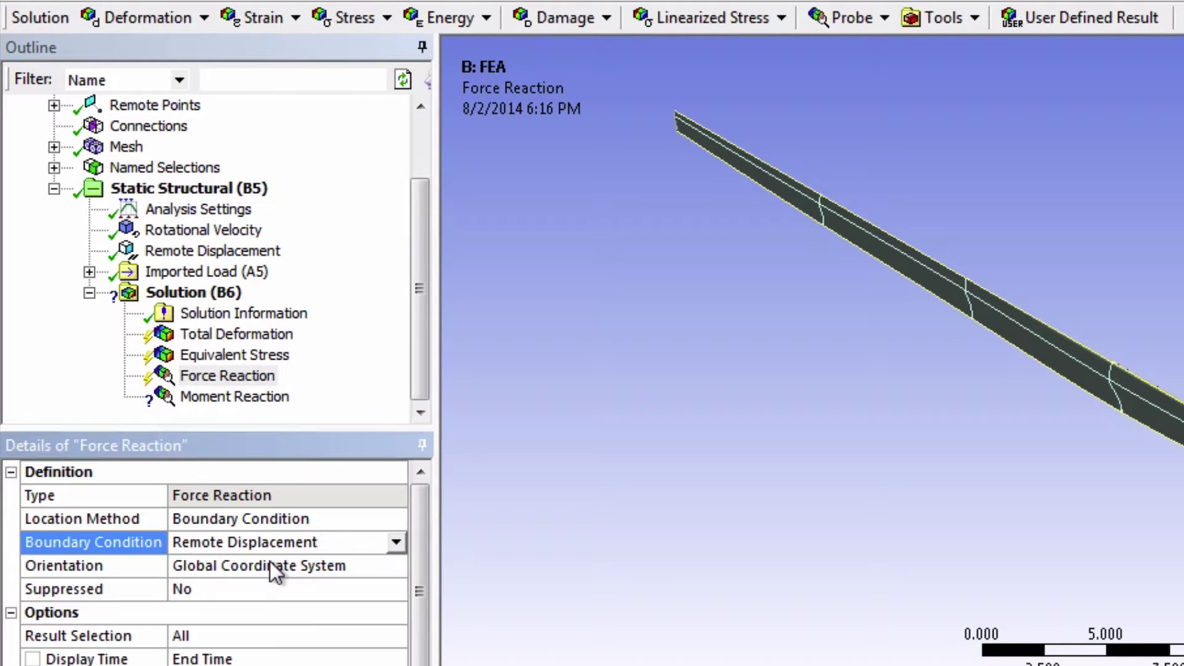
- Scope the Moment Reaction probe to the Remote Displacement boundary condition
left_click(236, 397)
left_click(308, 542)
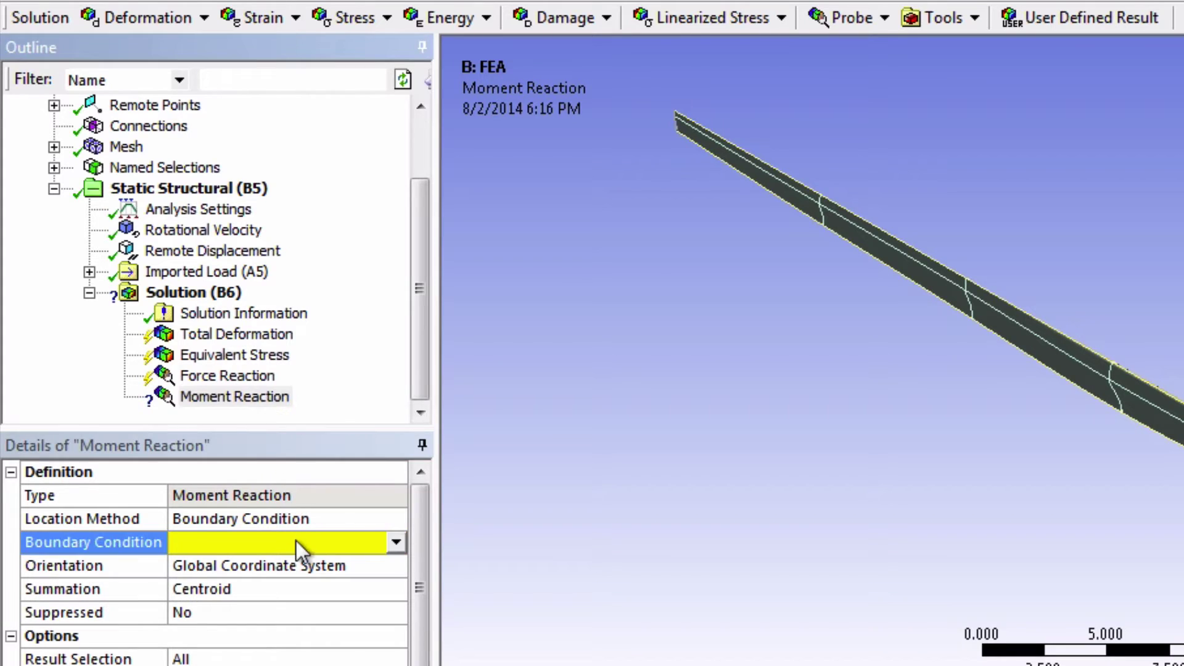
left_click(396, 542)
left_click(330, 564)
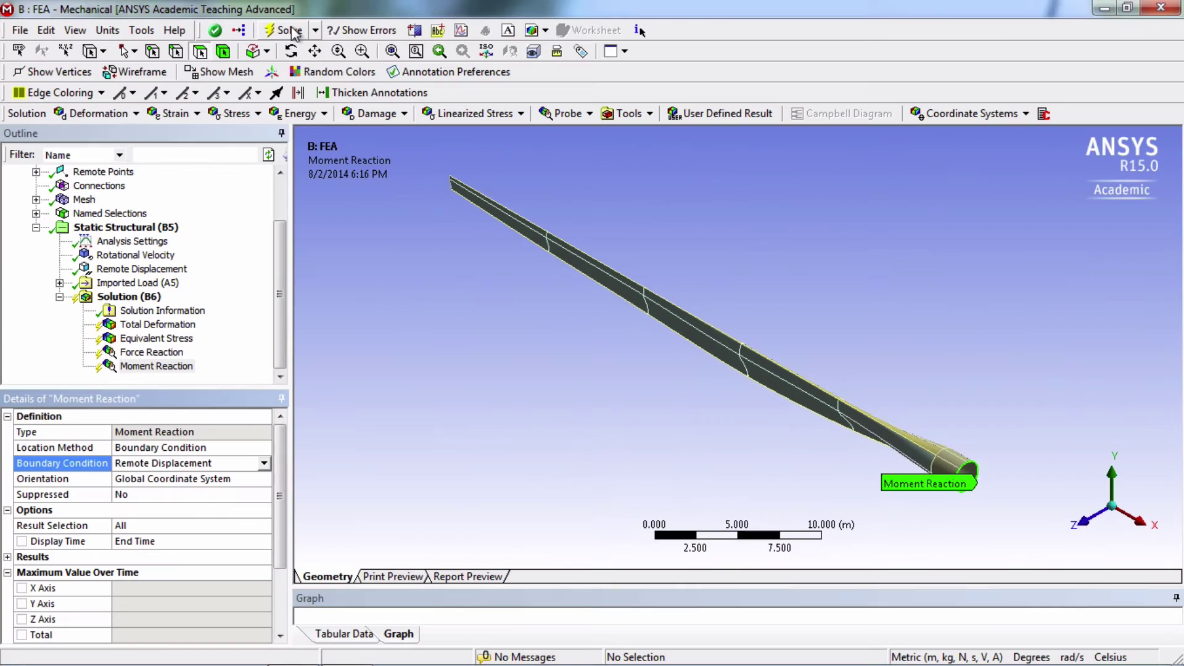
- Solve the model to evaluate all four results
left_click(287, 31)
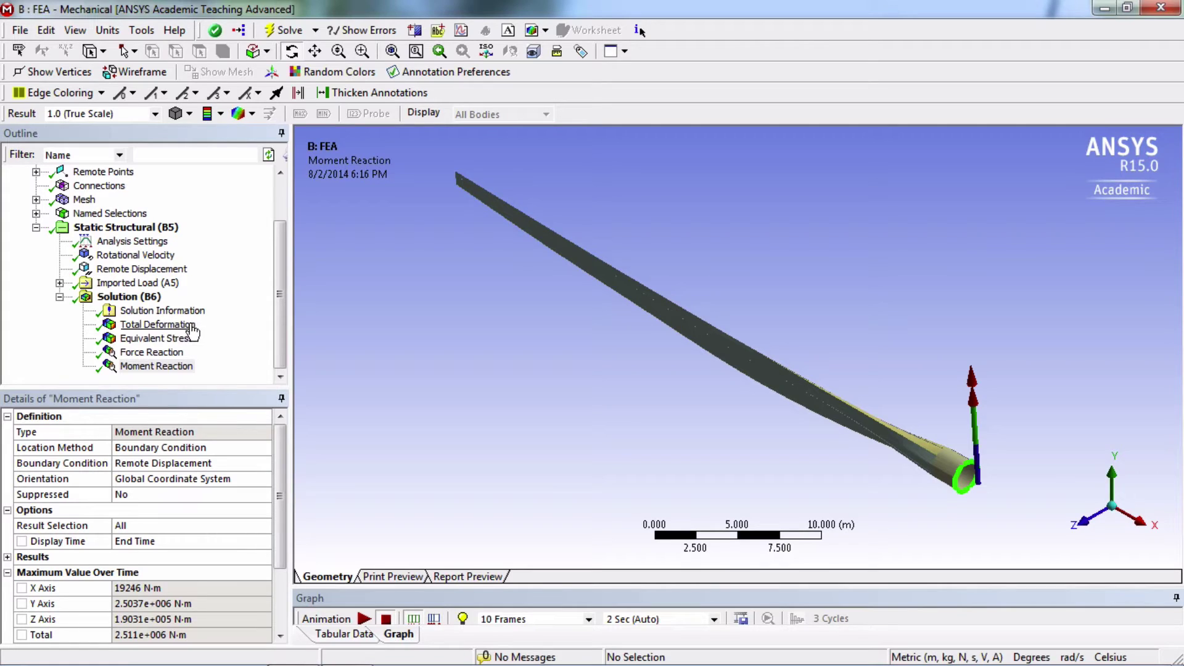
- Display the Total Deformation contour (max 0.47308 m) and orbit the blade from several angles
left_click(167, 330)
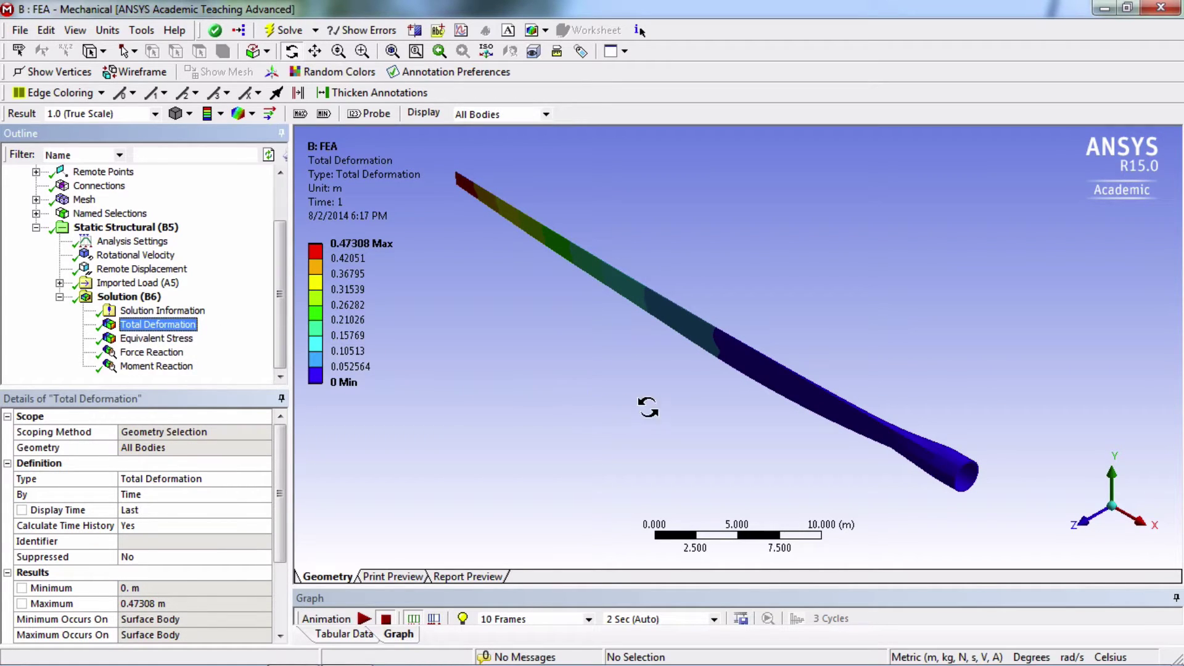
mouse_move(757, 426)
left_mouse_down()
mouse_move(746, 418)
mouse_move(754, 432)
left_mouse_up()
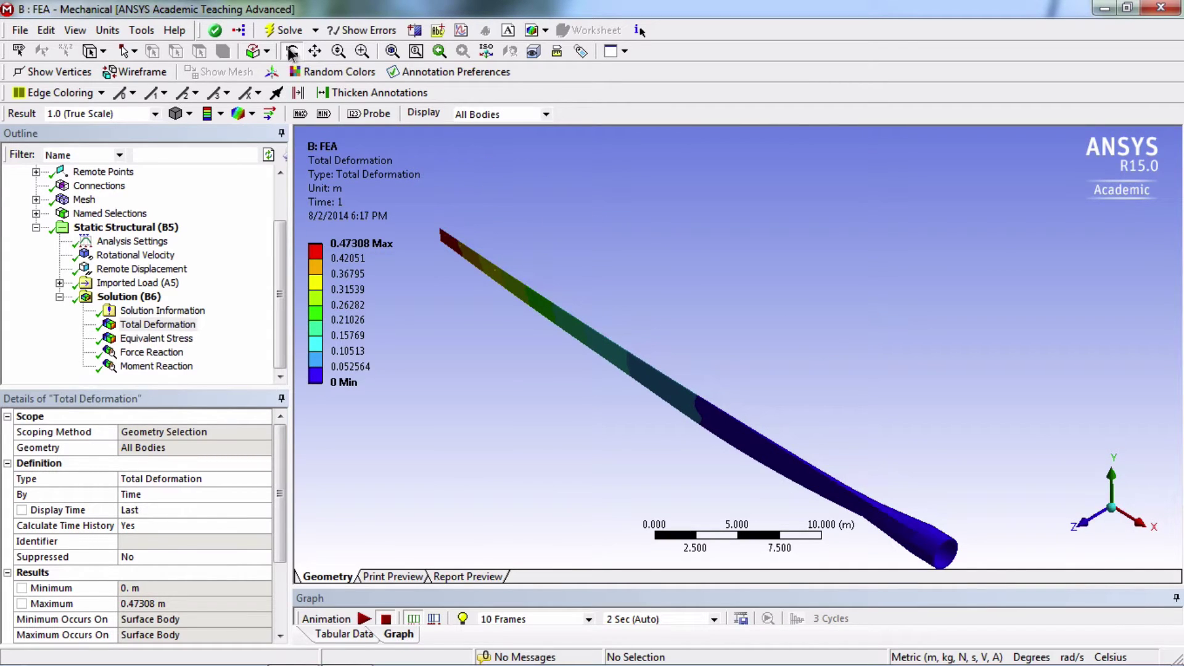
left_click_drag(671, 392, 451, 300)
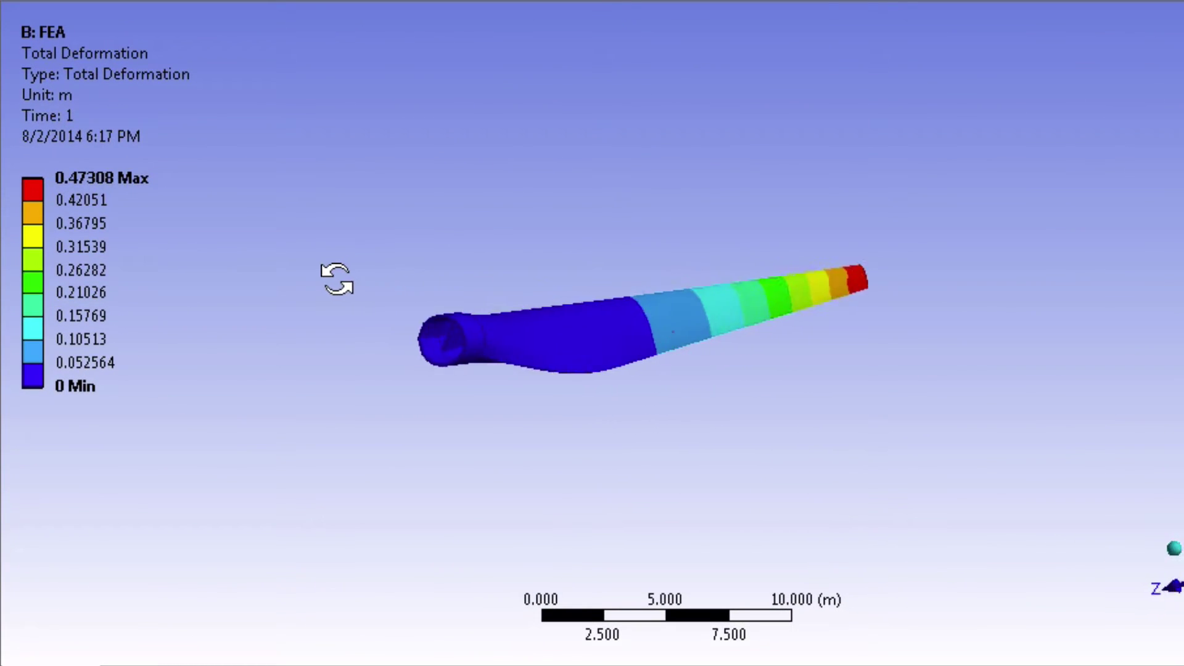
left_click_drag(337, 279, 438, 283)
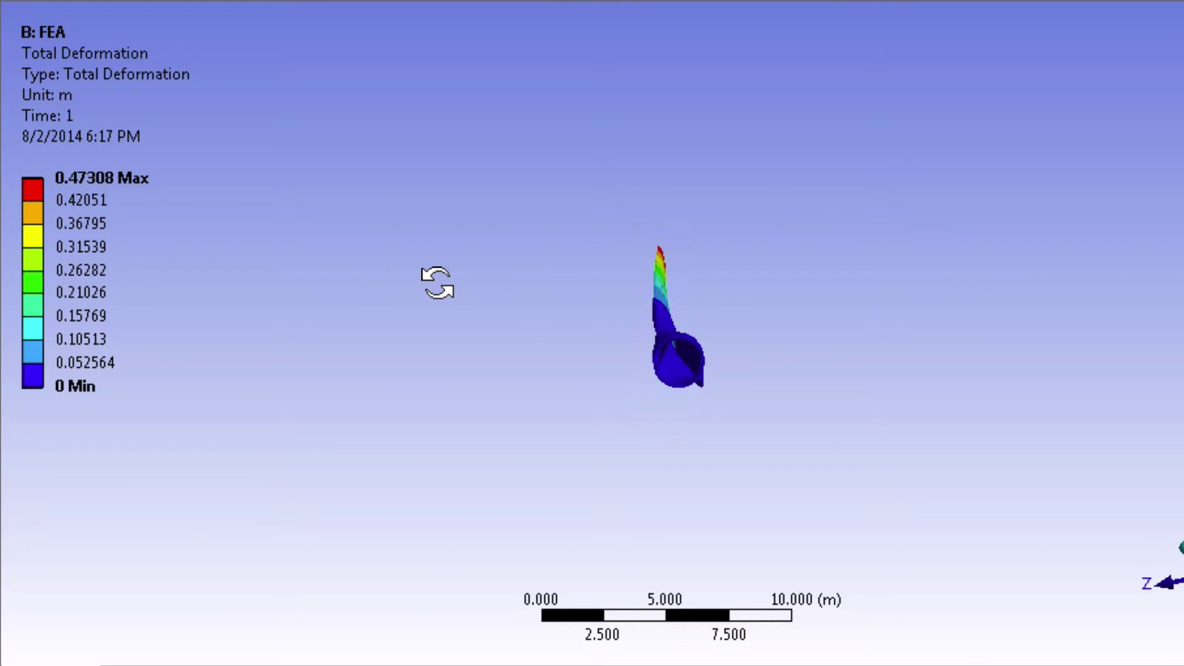
left_click_drag(437, 284, 421, 272)
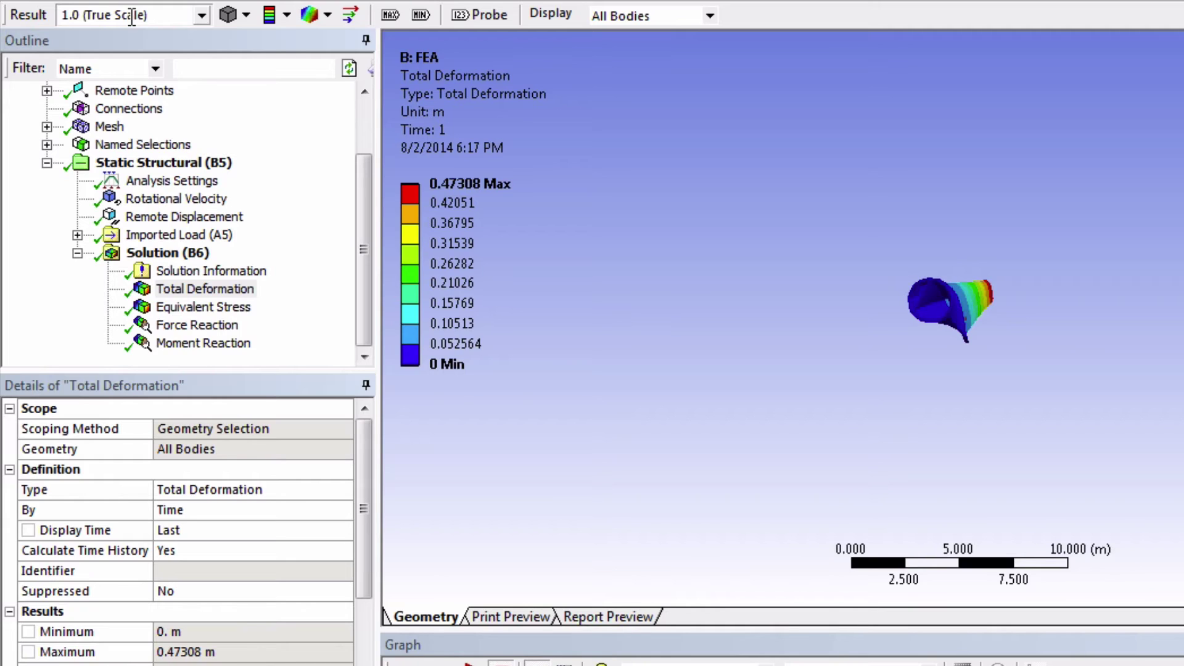
- Keep true-scale deformation, overlay the undeformed wireframe, and zoom in on the blade
left_click(200, 15)
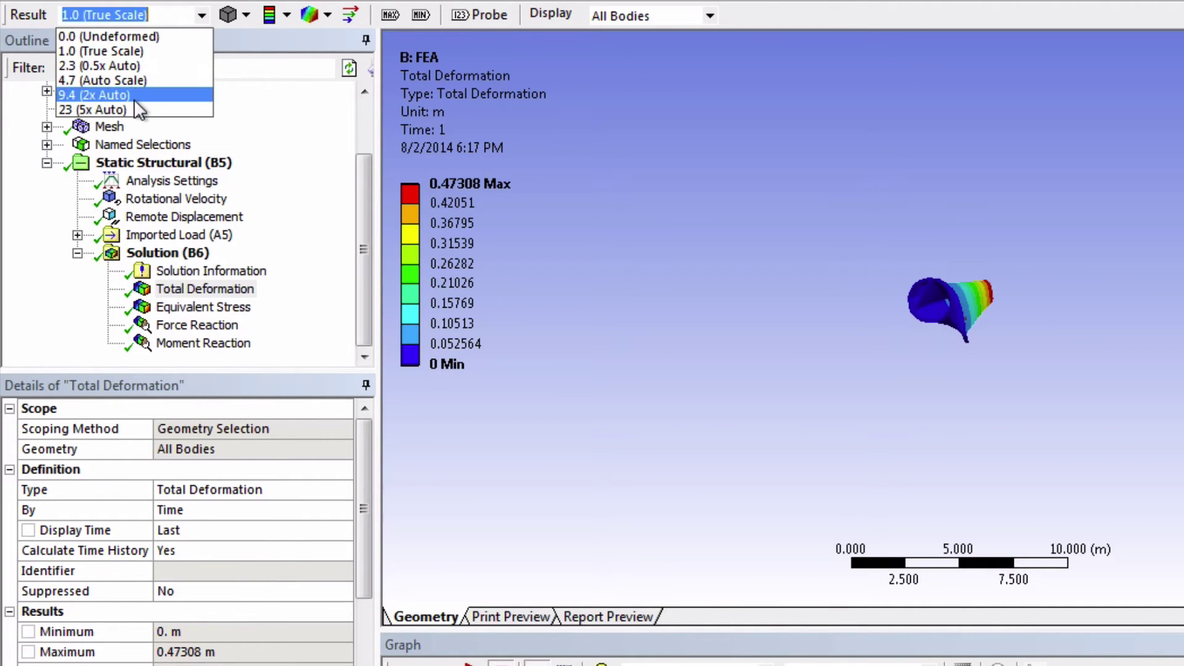
left_click(202, 13)
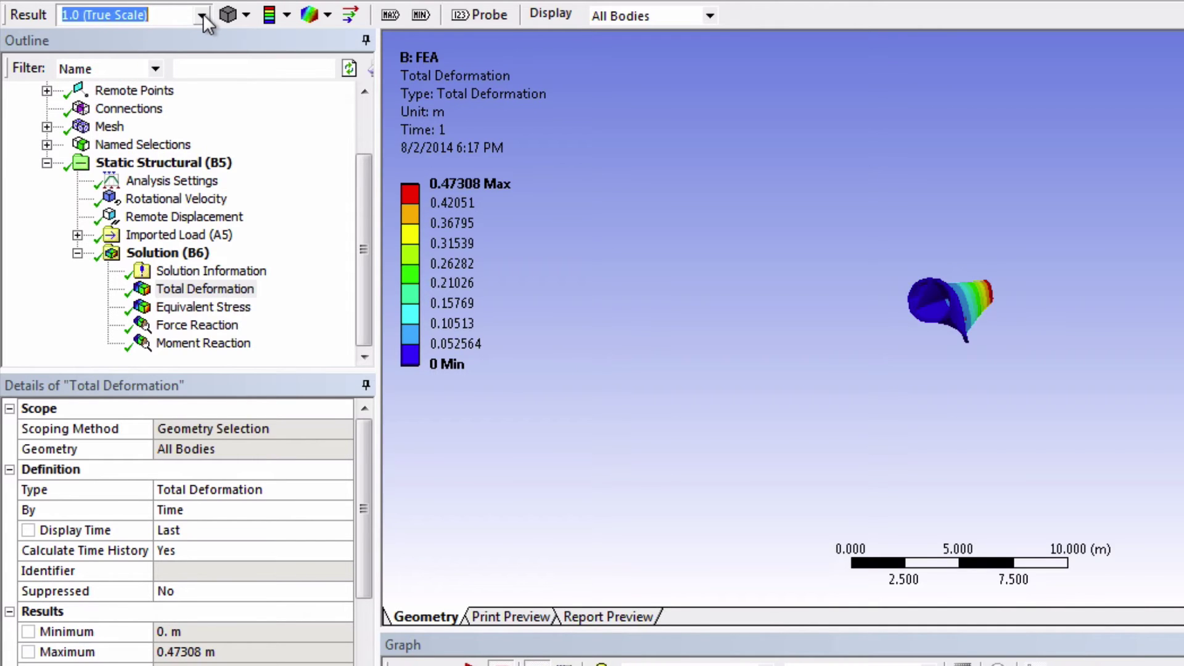
left_click(285, 16)
left_click(318, 19)
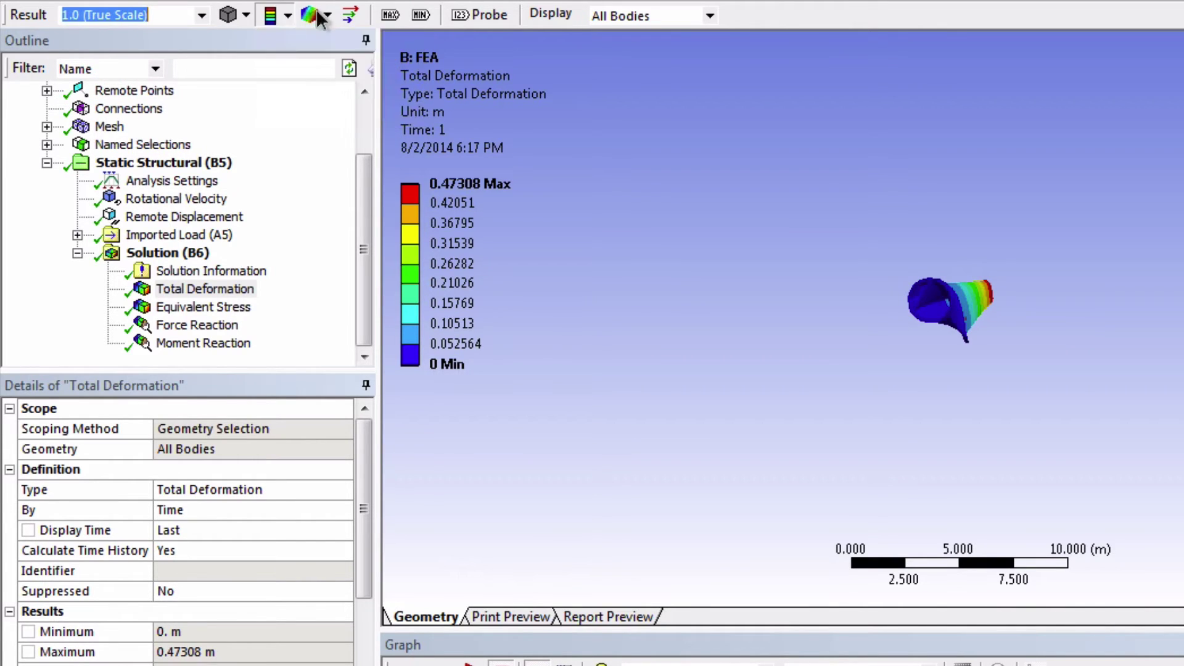
left_click(327, 17)
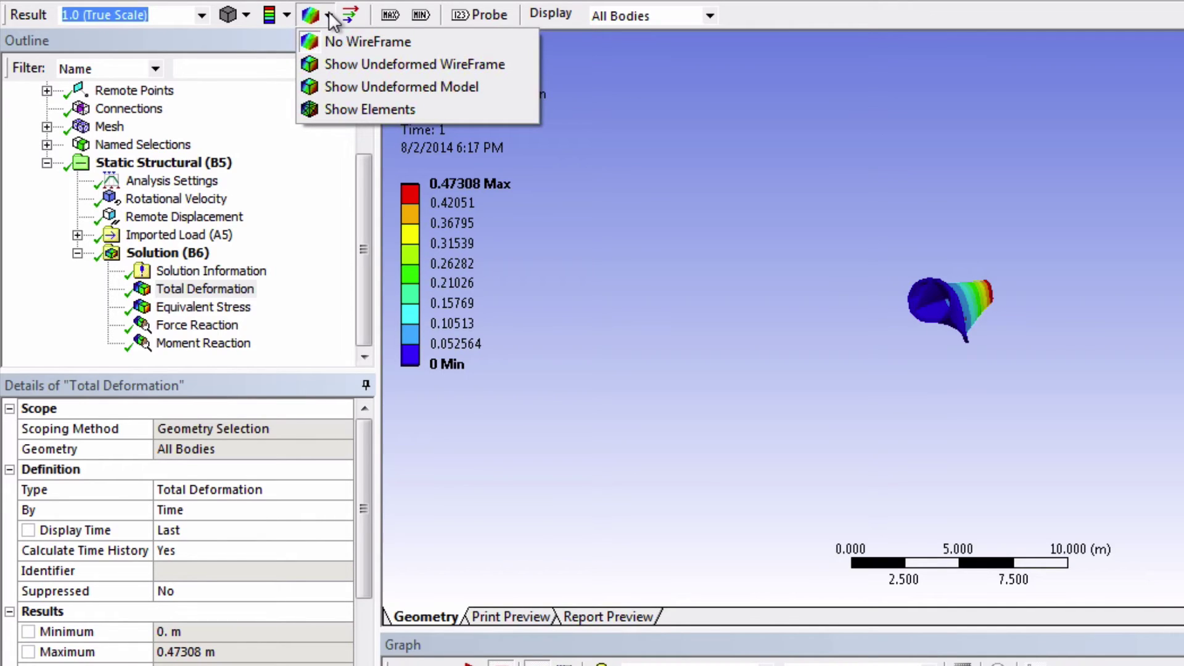
left_click(363, 64)
middle_click_drag(949, 329, 974, 327)
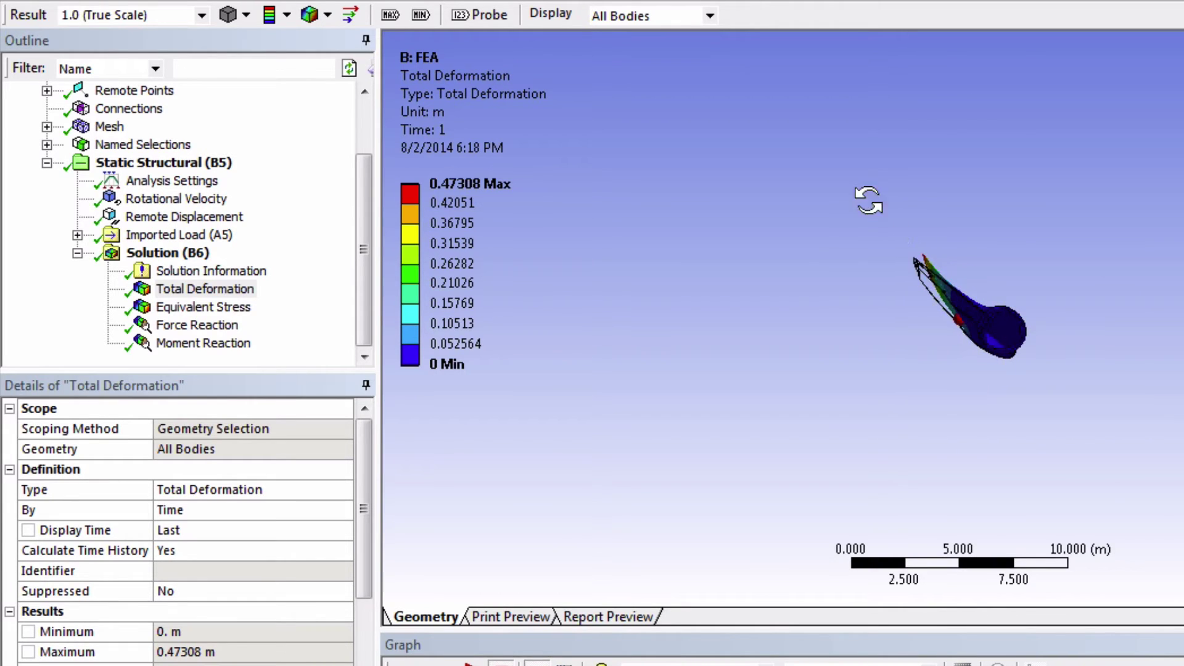
right_click_drag(870, 202, 1066, 383)
middle_click_drag(991, 389, 959, 385)
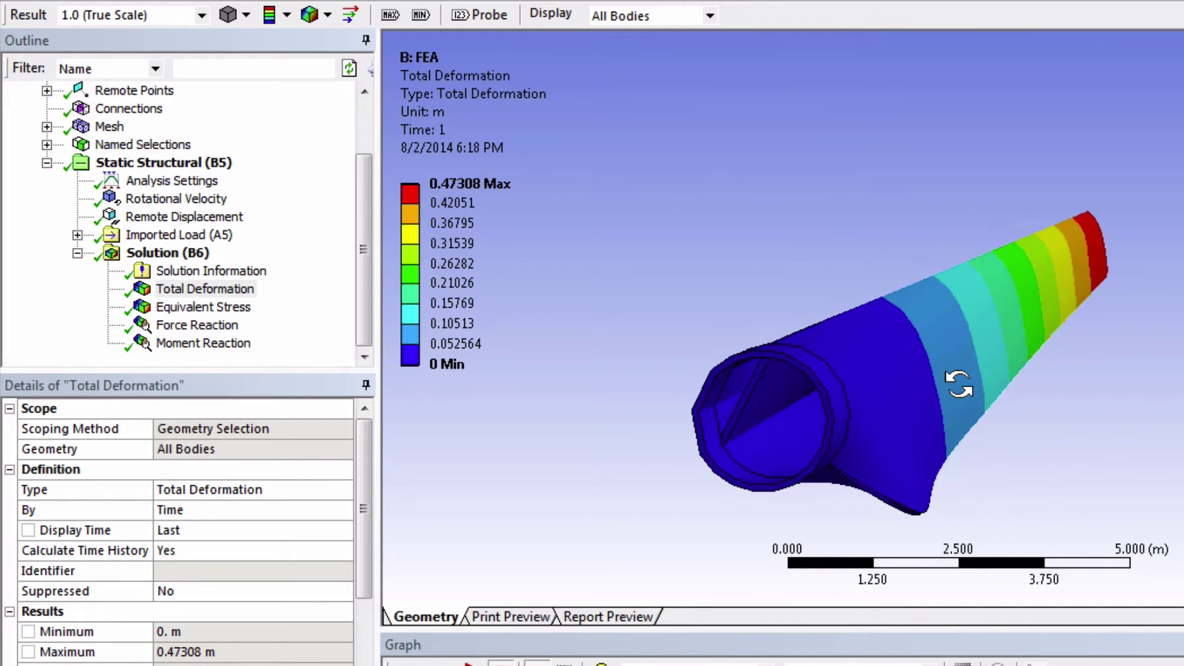
- Switch to smooth contours, then play and stop the deformation animation
left_click(277, 18)
left_click(294, 40)
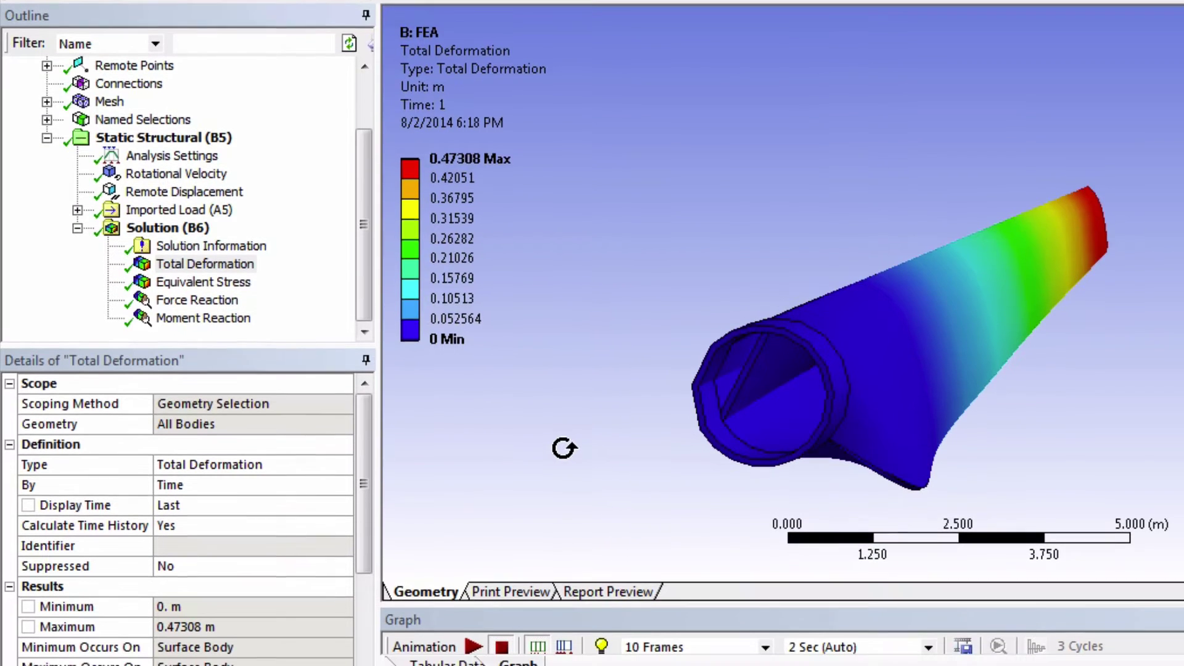
left_click(474, 642)
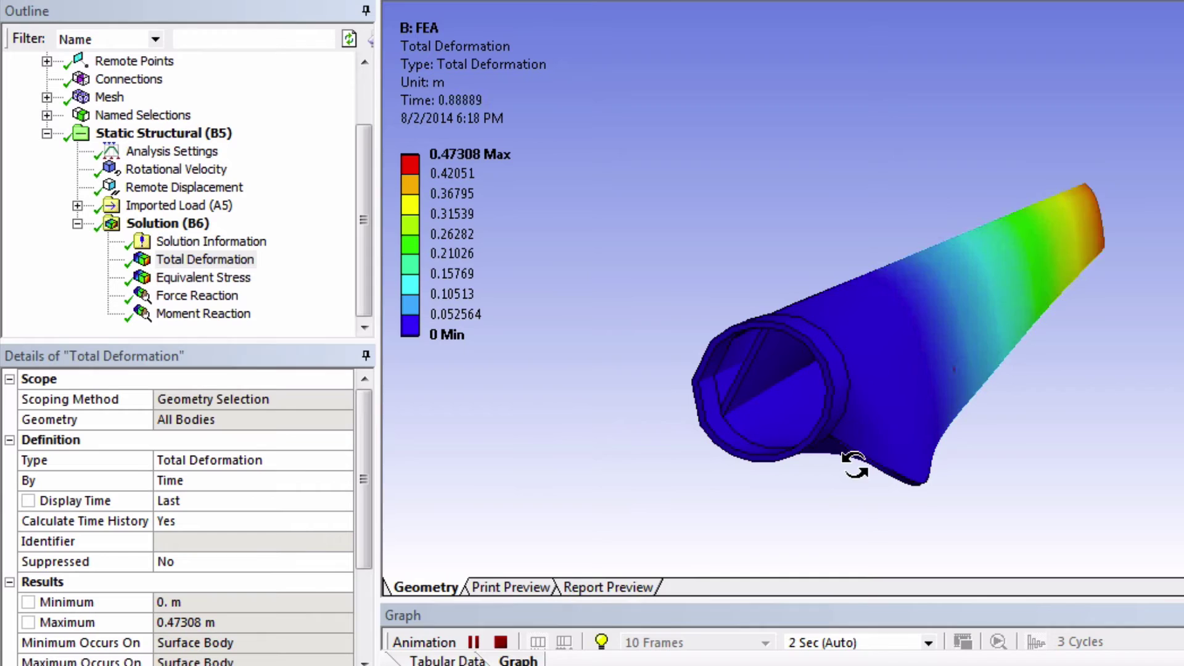
left_click(500, 643)
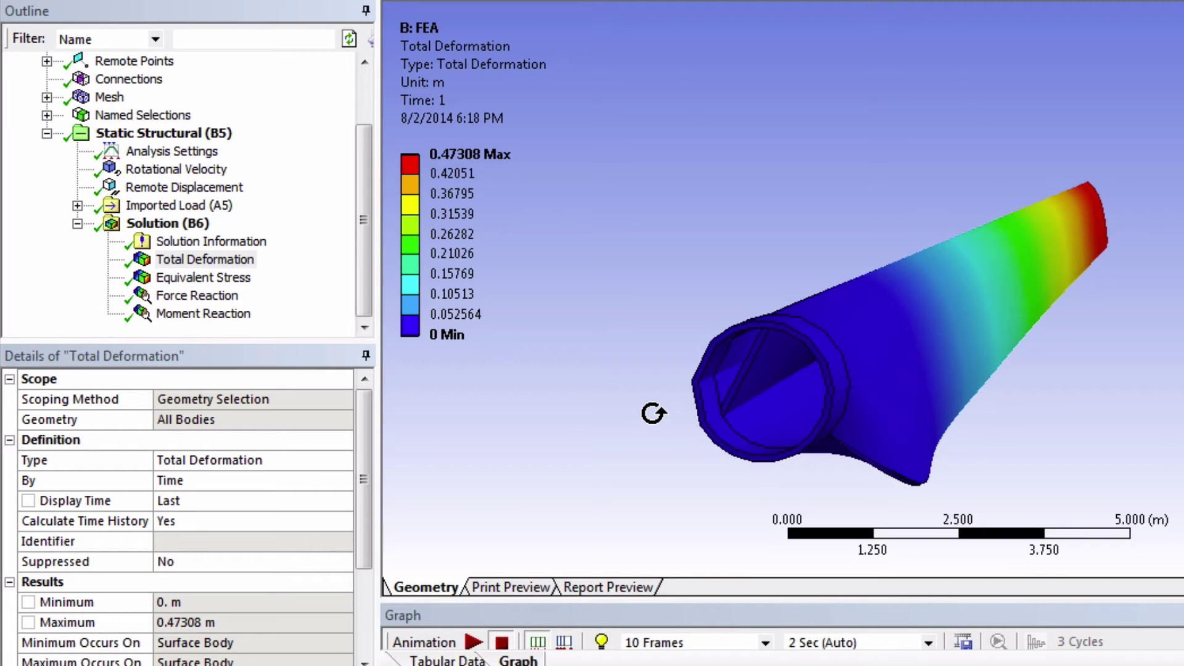
- Show the Equivalent Stress contour (3.25e7 Pa max, 1.4779e5 Pa min) from the blade's side
left_click(208, 278)
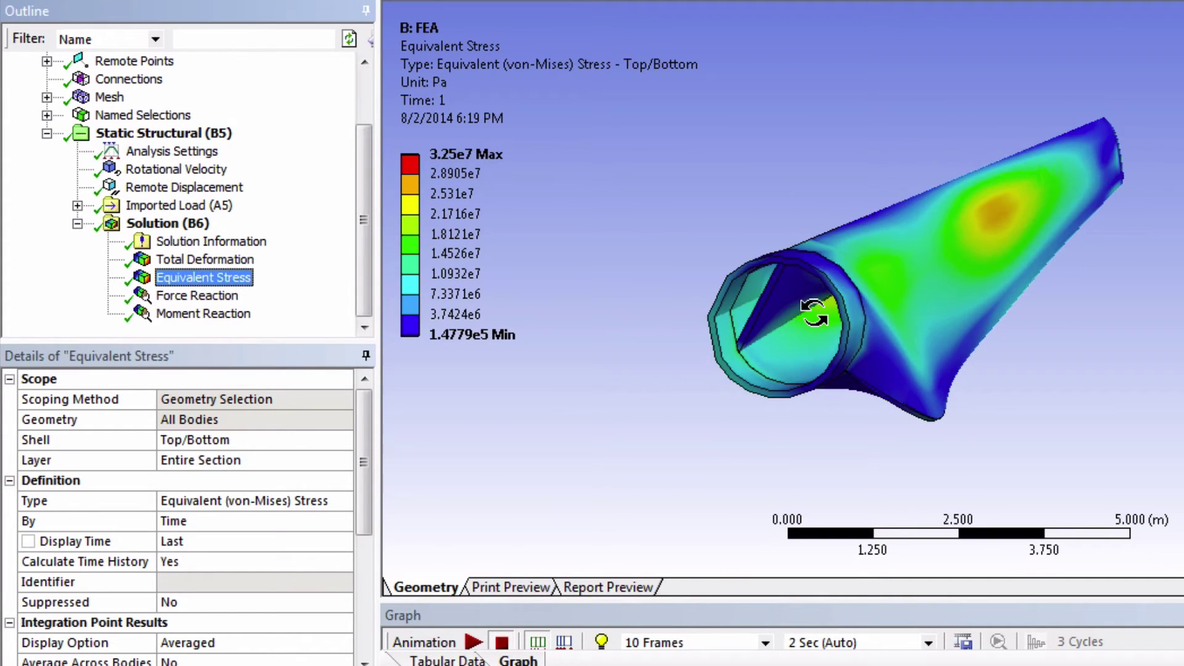
mouse_move(827, 306)
left_mouse_down()
mouse_move(854, 312)
mouse_move(1020, 286)
mouse_move(1175, 311)
mouse_move(1183, 350)
left_mouse_up()
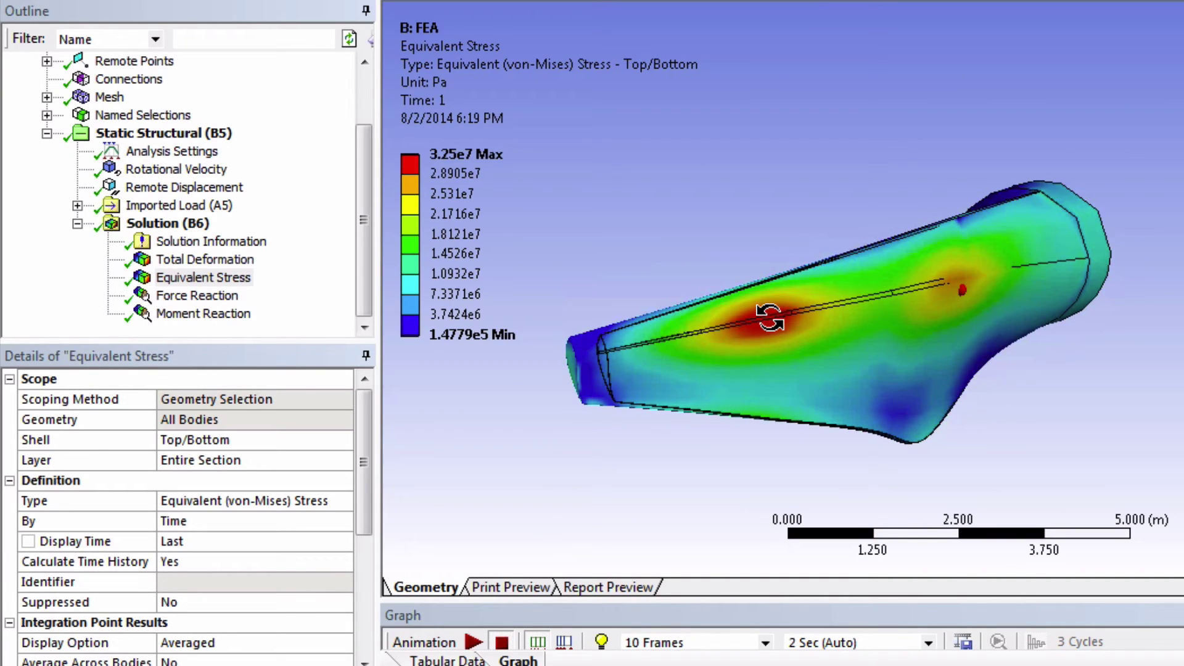
left_click(456, 174)
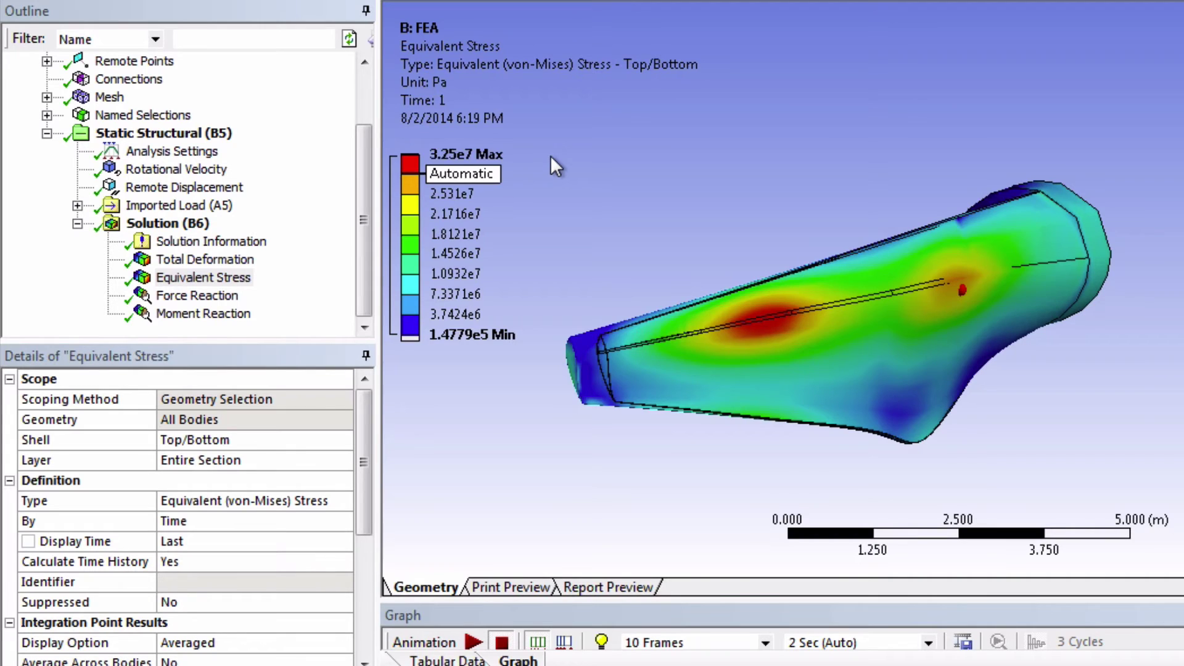
left_click(683, 317)
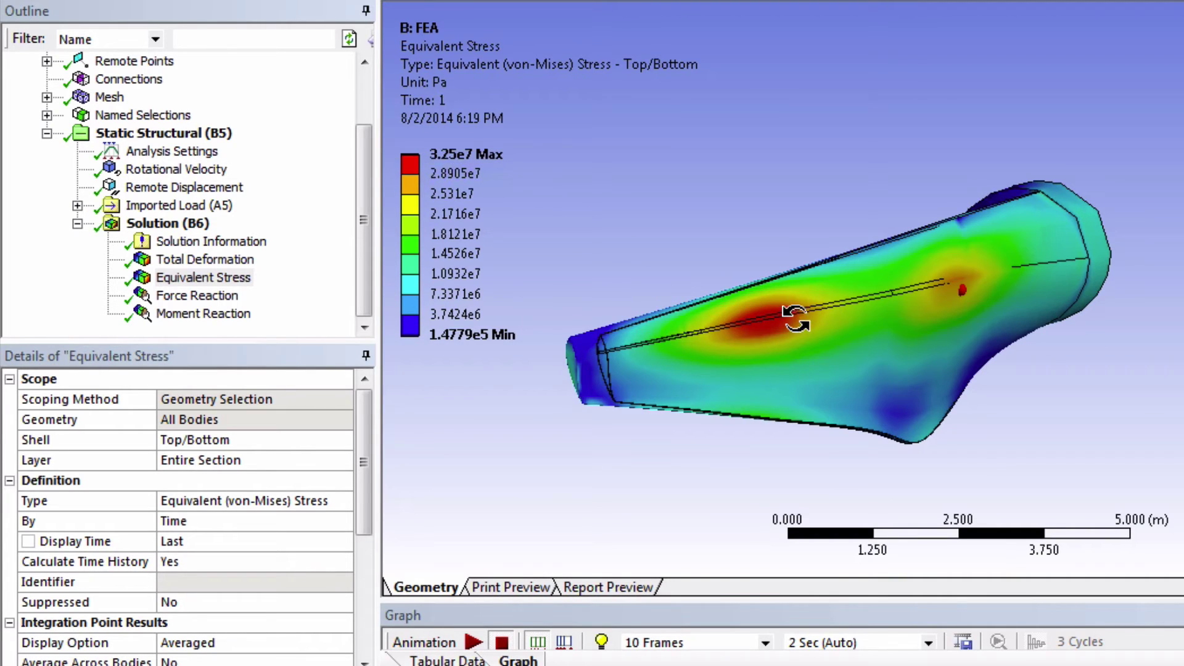
mouse_move(743, 322)
left_mouse_down()
mouse_move(764, 325)
mouse_move(744, 326)
left_mouse_up()
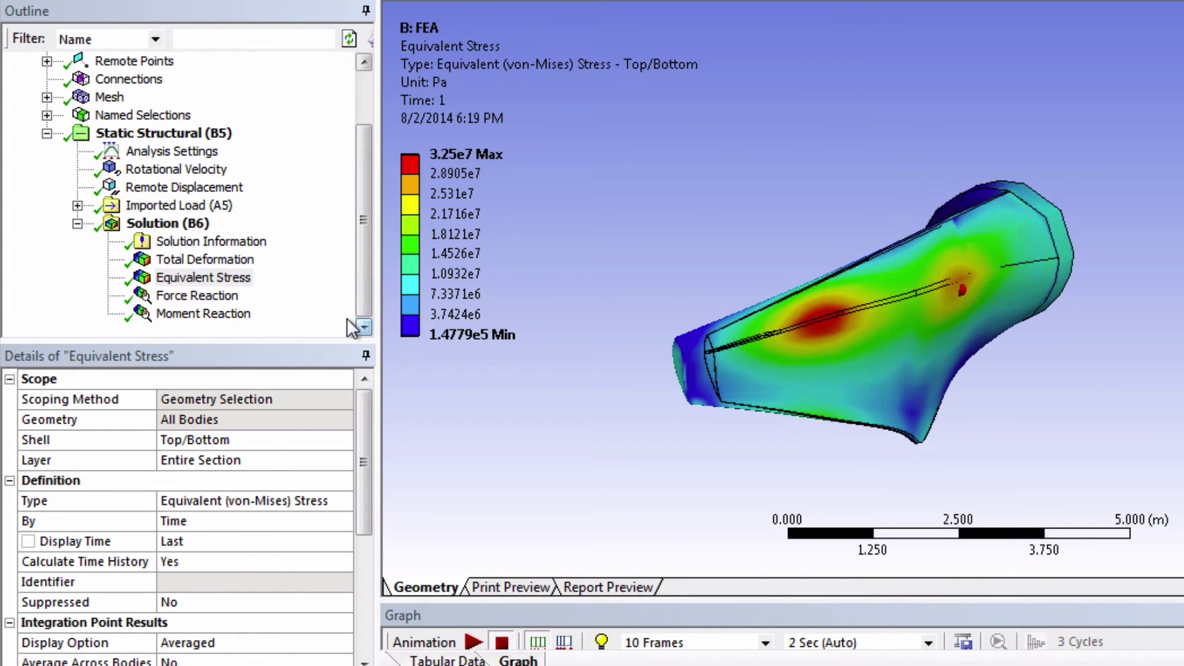
- Show the Force Reaction result (total 1.5798e+006 N) with the blade root facing the viewer
left_click(204, 300)
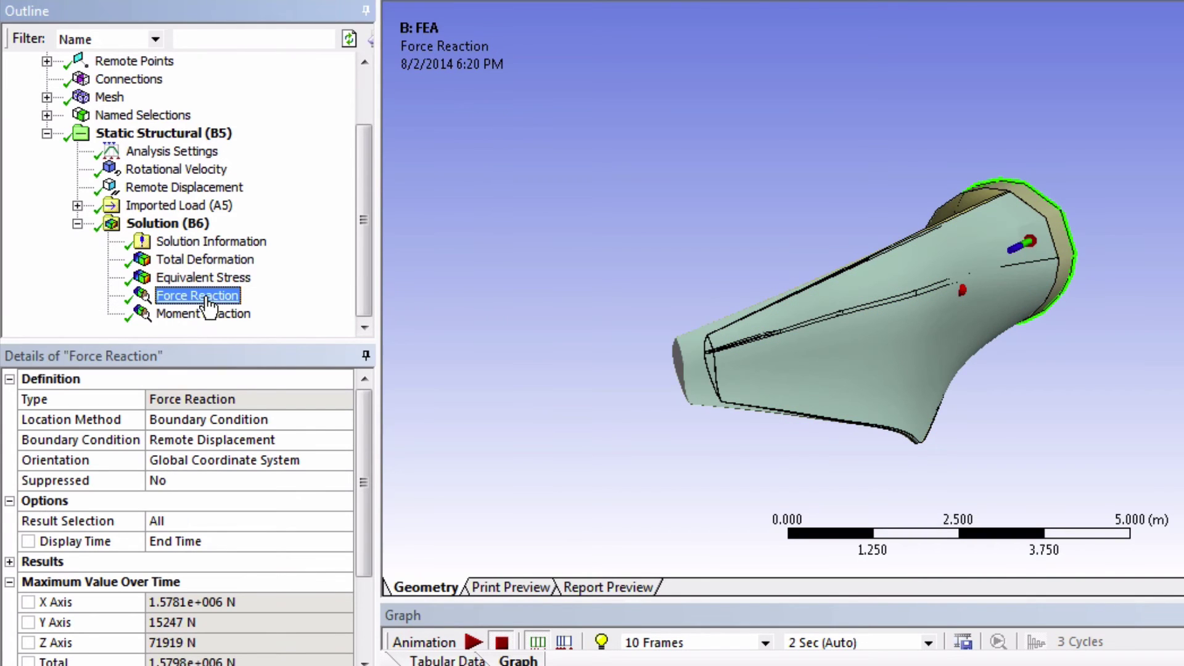
left_click_drag(1061, 363, 546, 368)
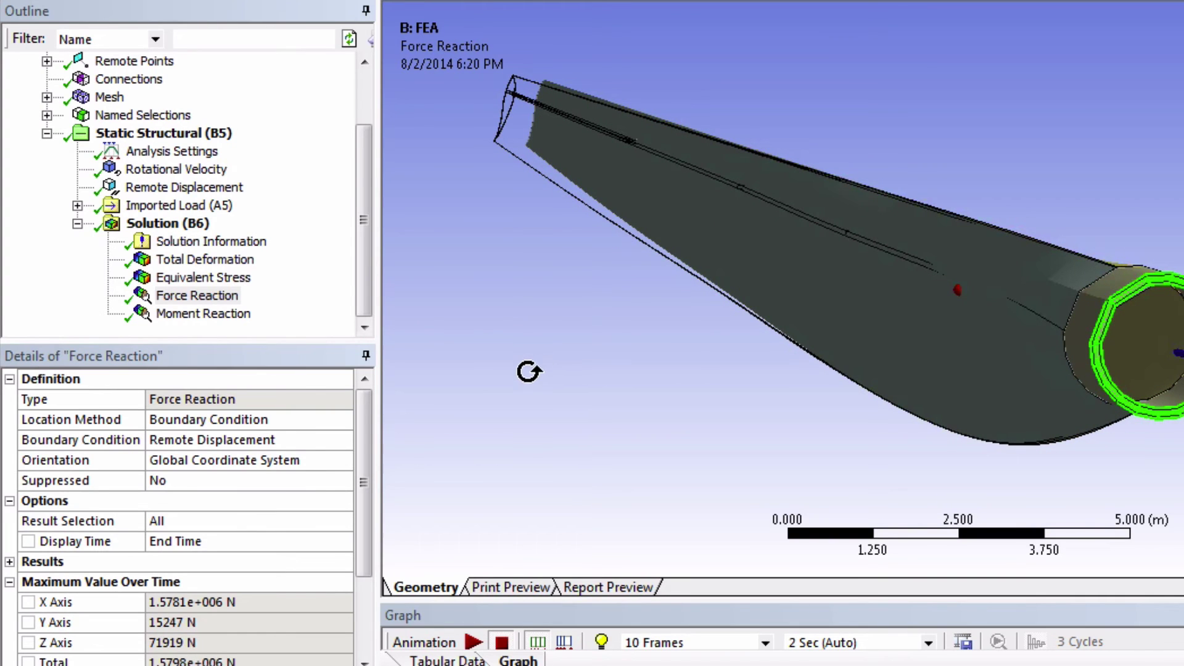
scroll(388, 465, "down", 2)
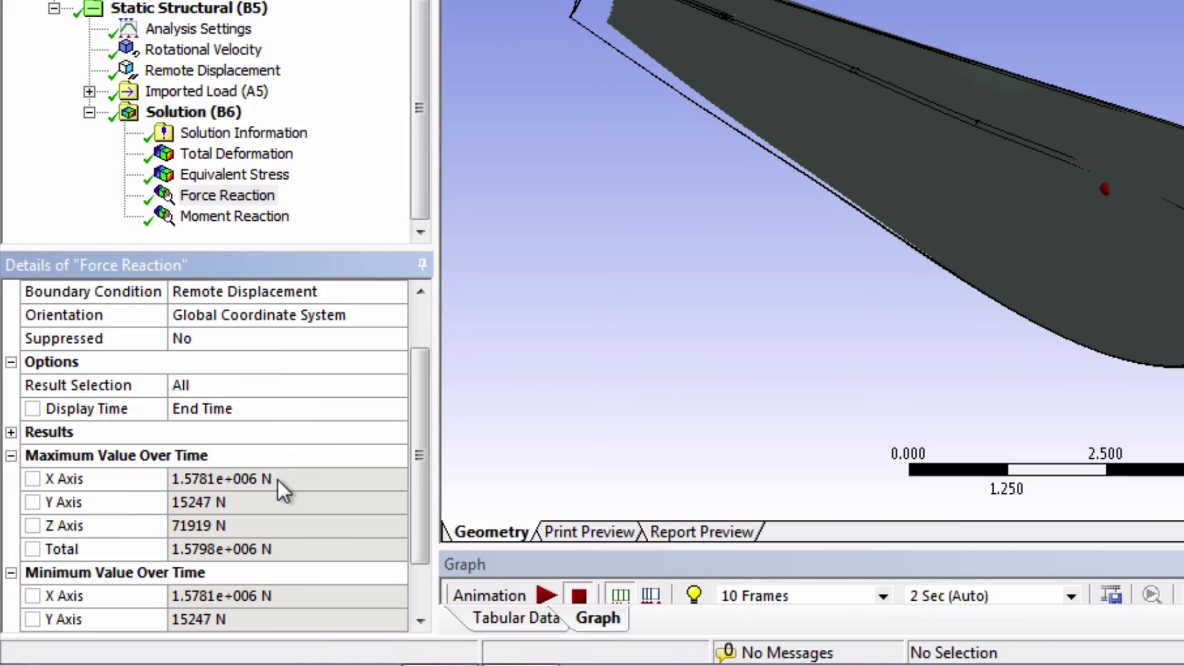
- Show the Moment Reaction result, totalling 2.511e+006 N·m with Y at 2.5037e+006 N·m
left_click(254, 215)
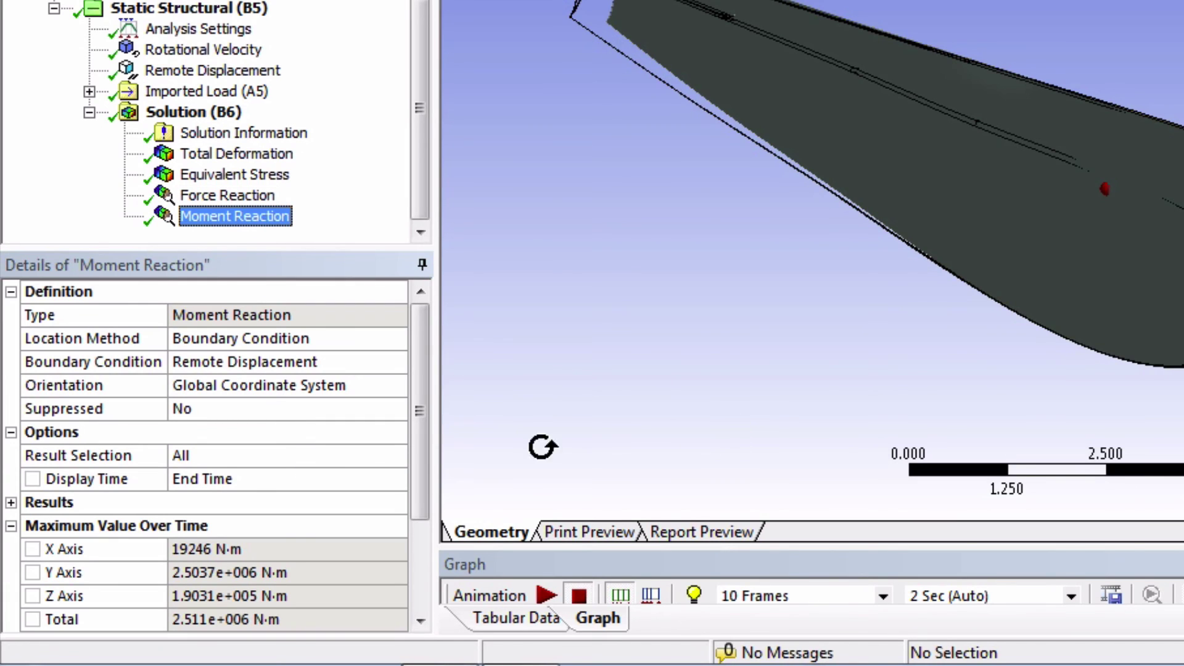
scroll(1069, 278, "up", 1)
left_click_drag(1069, 278, 1073, 281)
scroll(1076, 283, "down", 3)
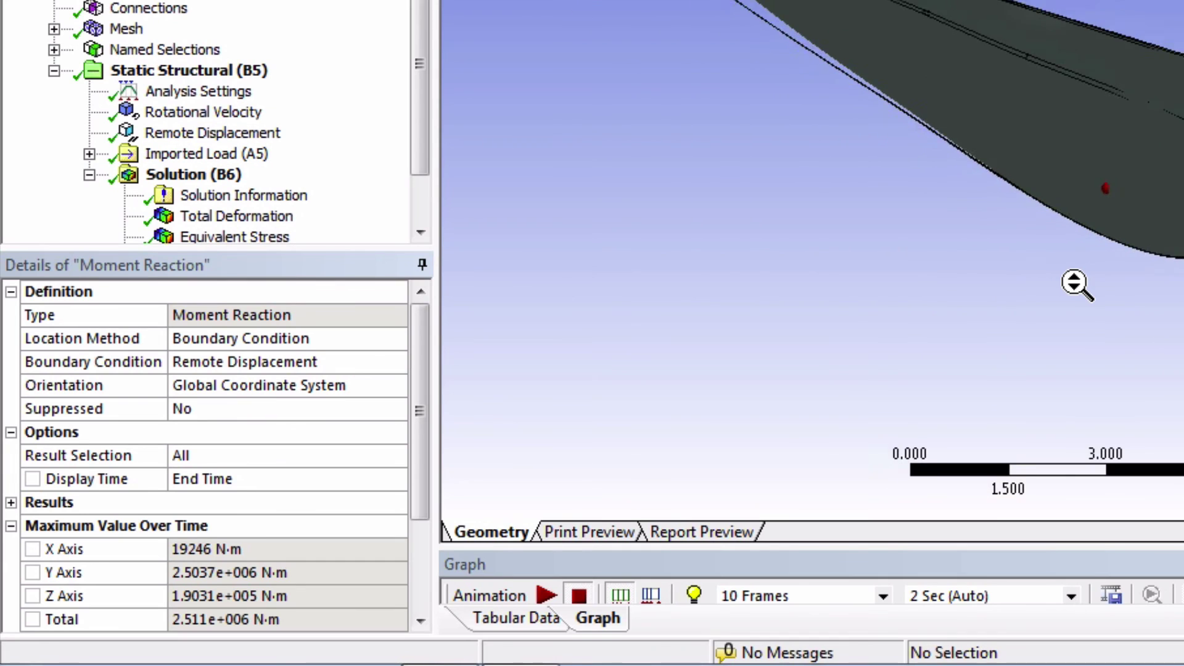
scroll(1075, 283, "up", 2)
scroll(1075, 283, "up", 1)
scroll(1075, 284, "down", 1)
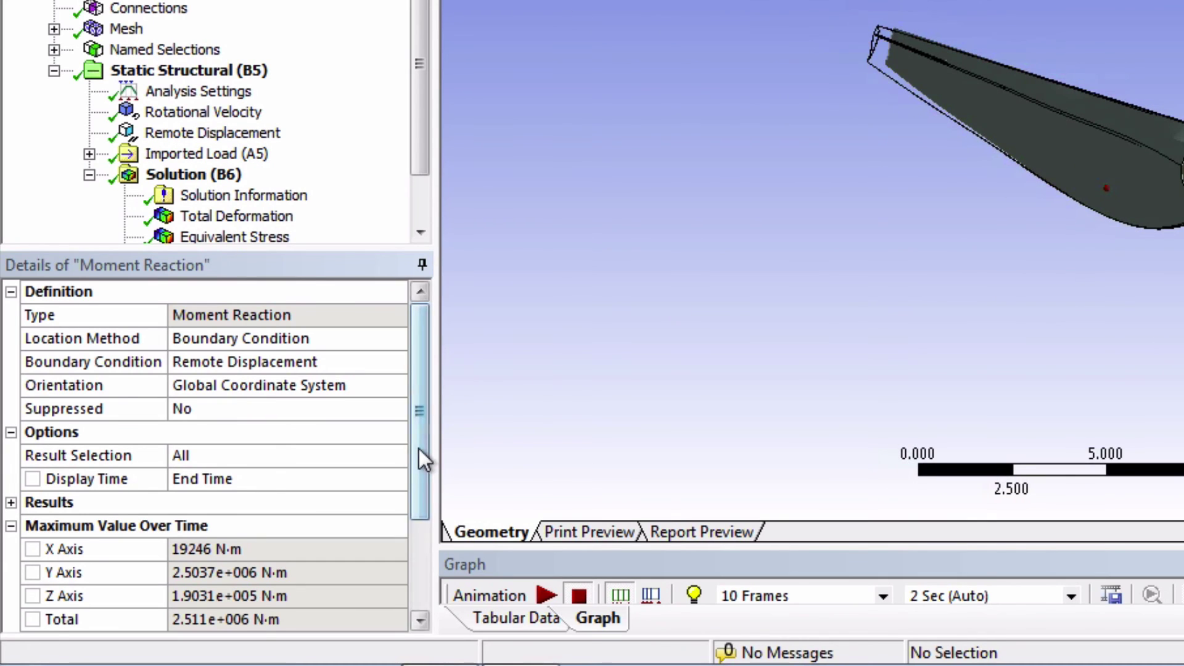
scroll(414, 487, "down", 2)
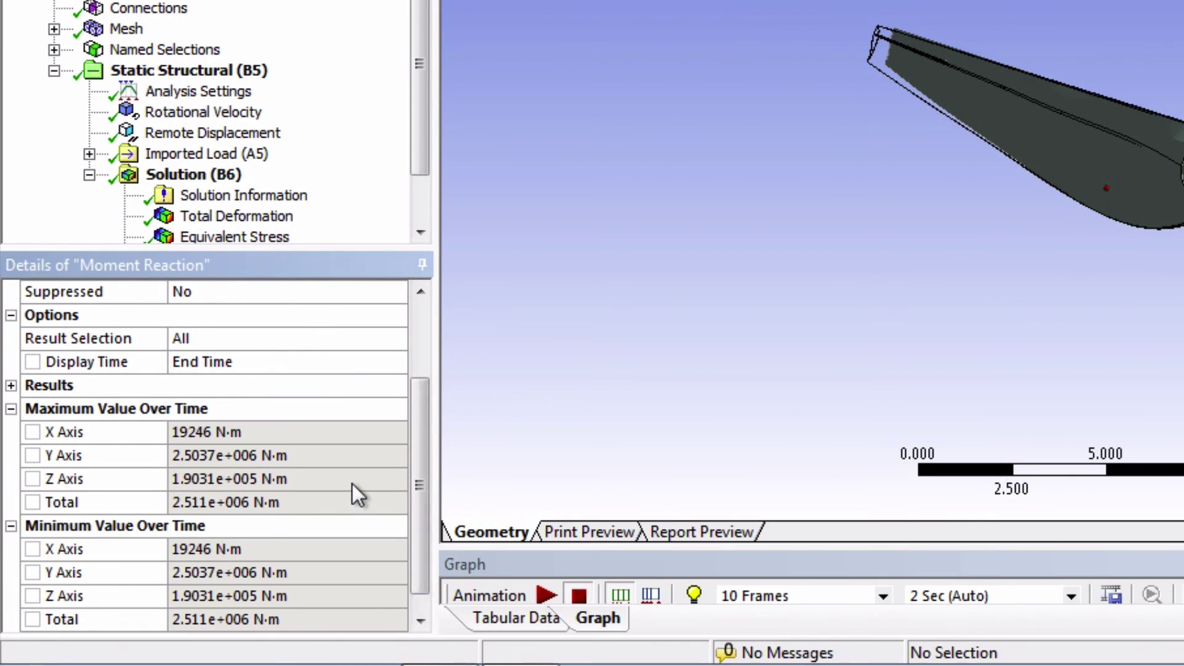